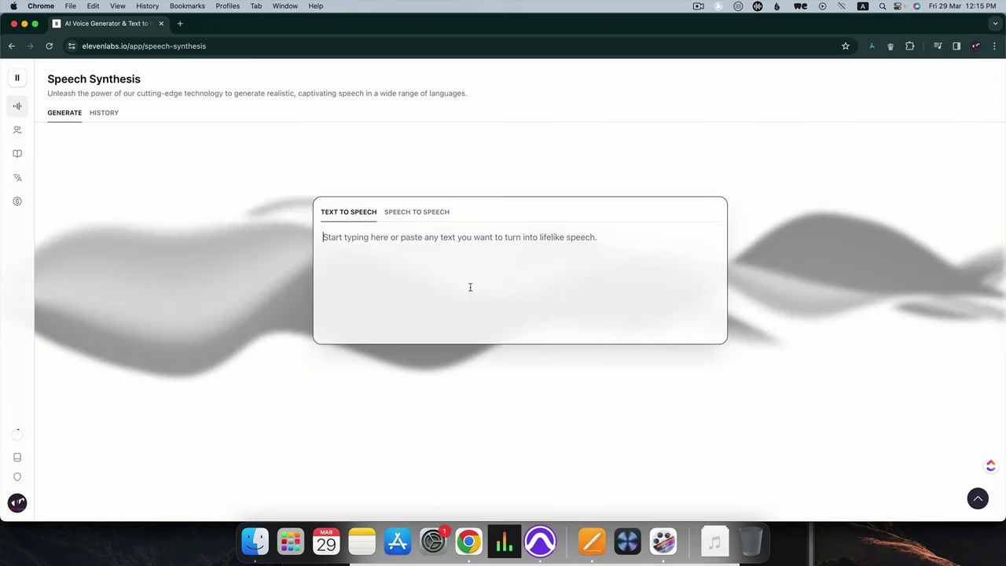
Copy the first Arabic passage about Bahrain from the Pages document into the Text to Speech box in Chrome
left_click(592, 541)
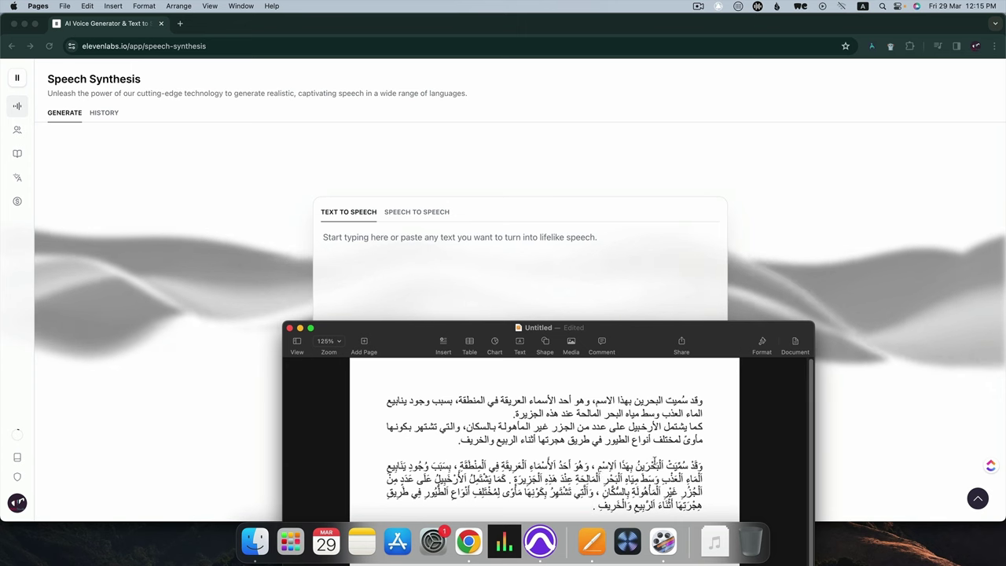
left_click_drag(455, 440, 729, 399)
key("super+c")
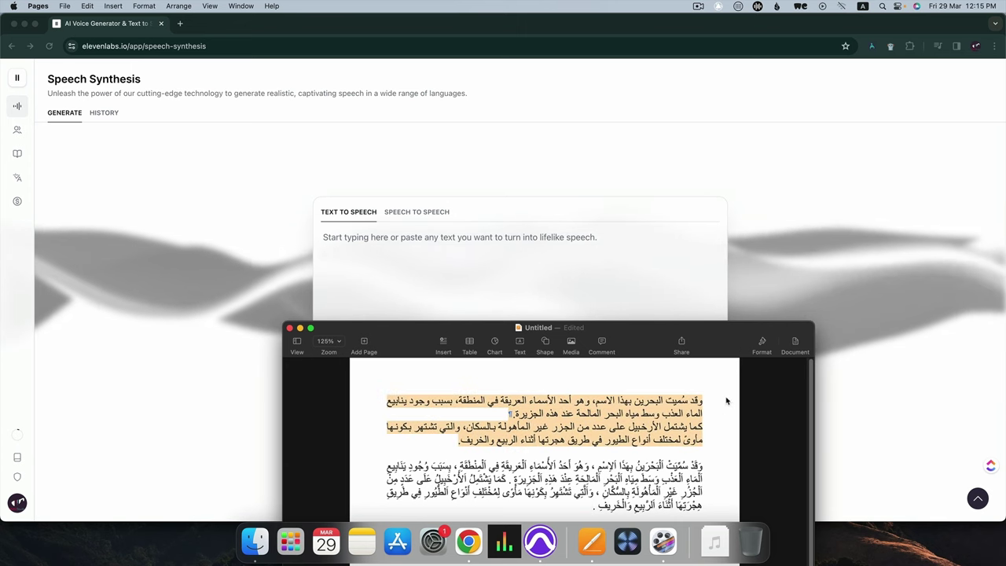
left_click(552, 263)
key("super+v")
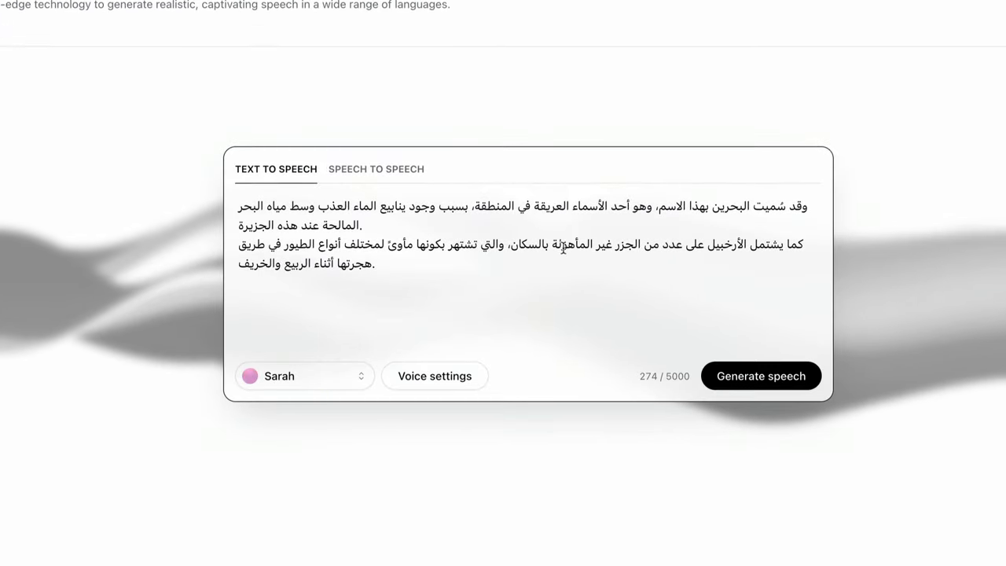
Choose the premade Alice voice, review its voice settings, and generate speech from the Arabic text
left_click(305, 375)
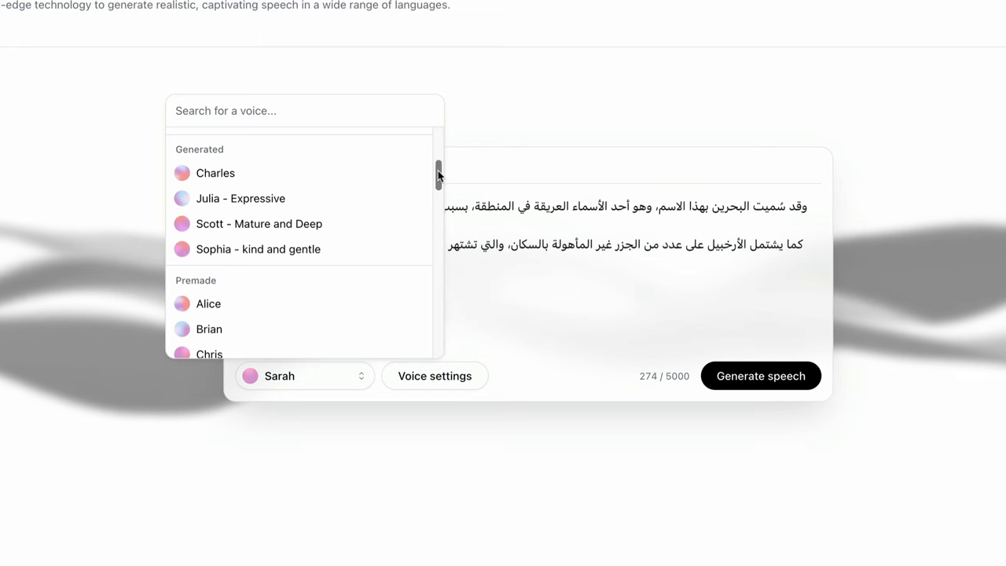
left_click(213, 304)
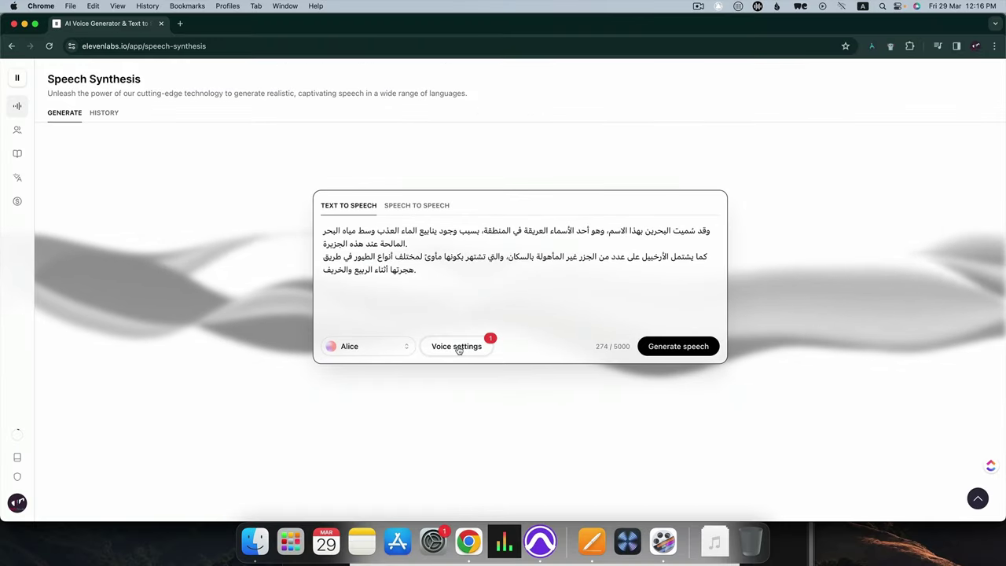
left_click(459, 347)
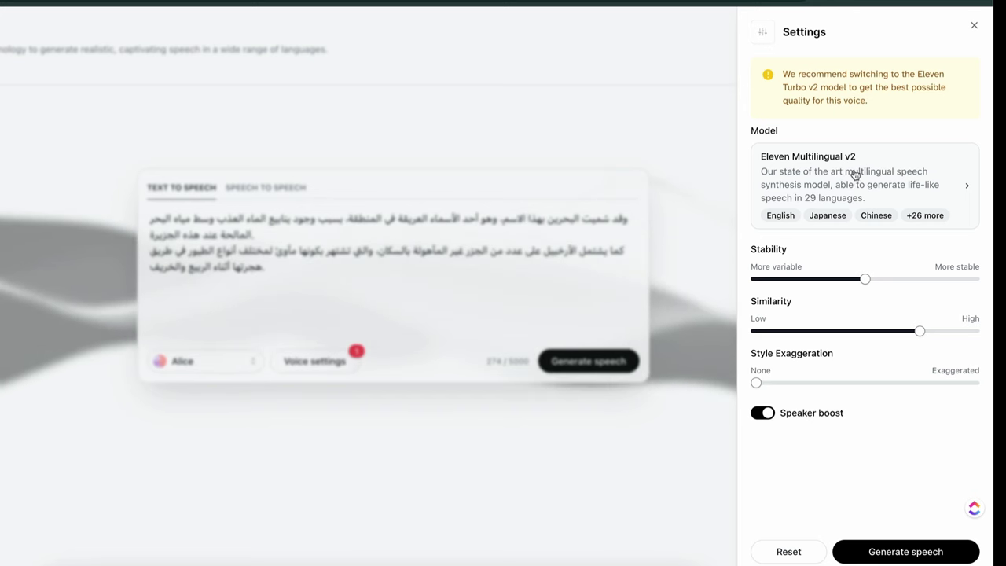
mouse_move(865, 281)
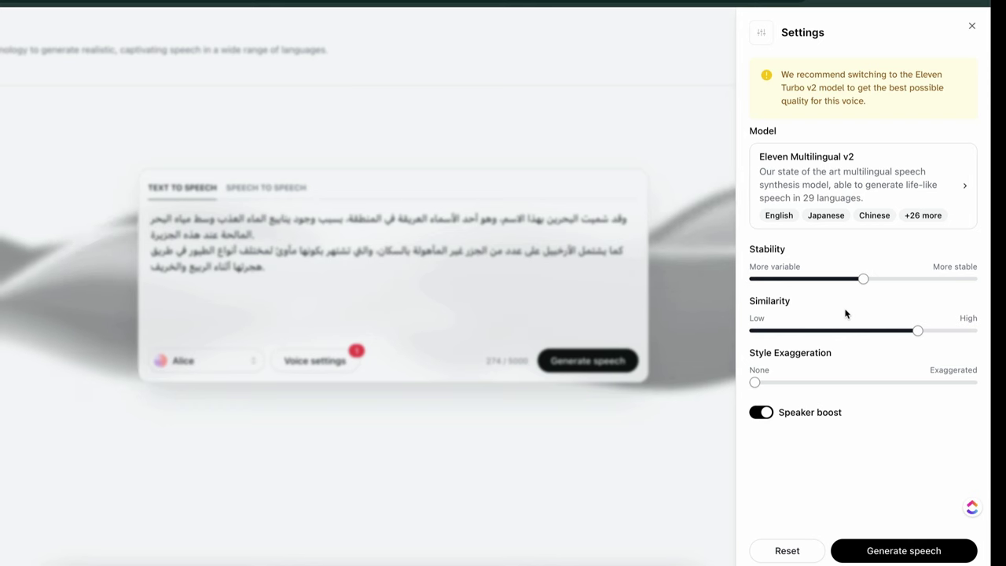
left_click(472, 311)
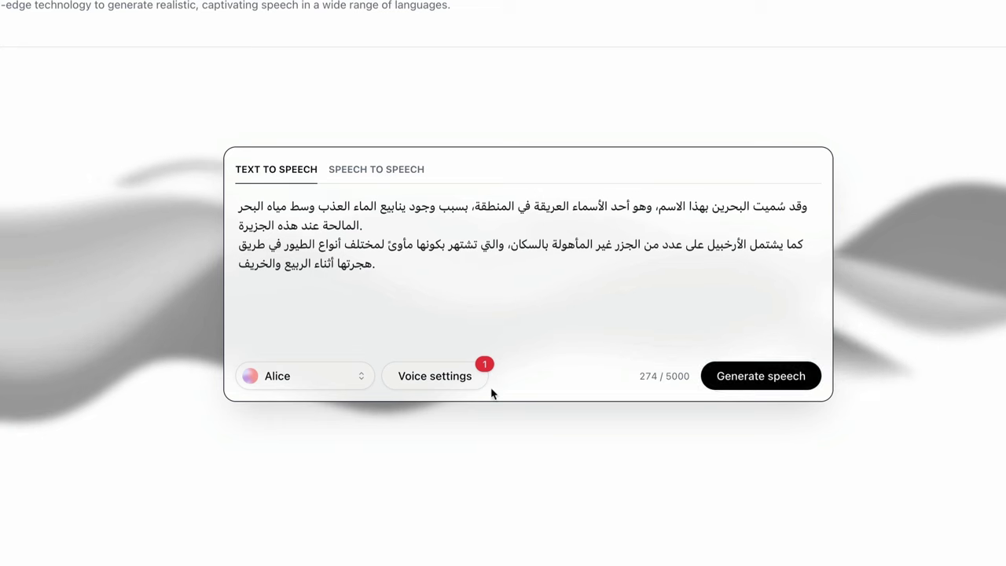
left_click(739, 387)
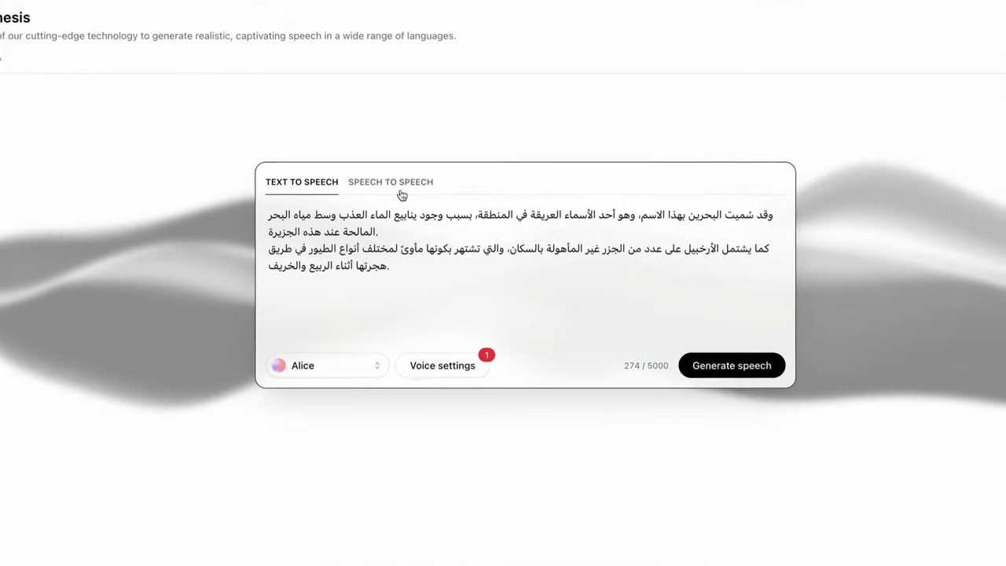
Load STT Demo.mp3 from the Bounced Files folder in Finder into Speech to Speech and preview it
left_click(379, 191)
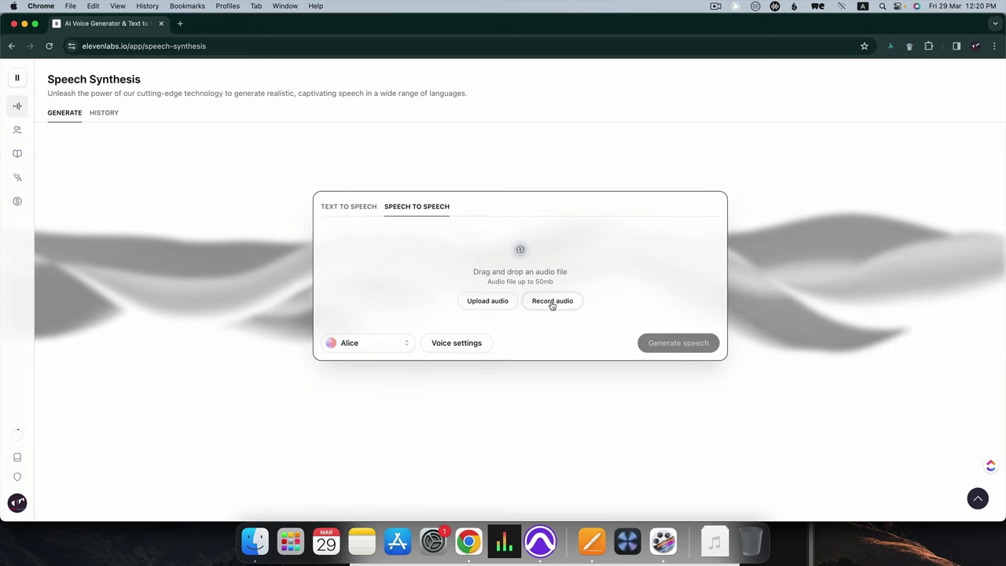
left_click(540, 540)
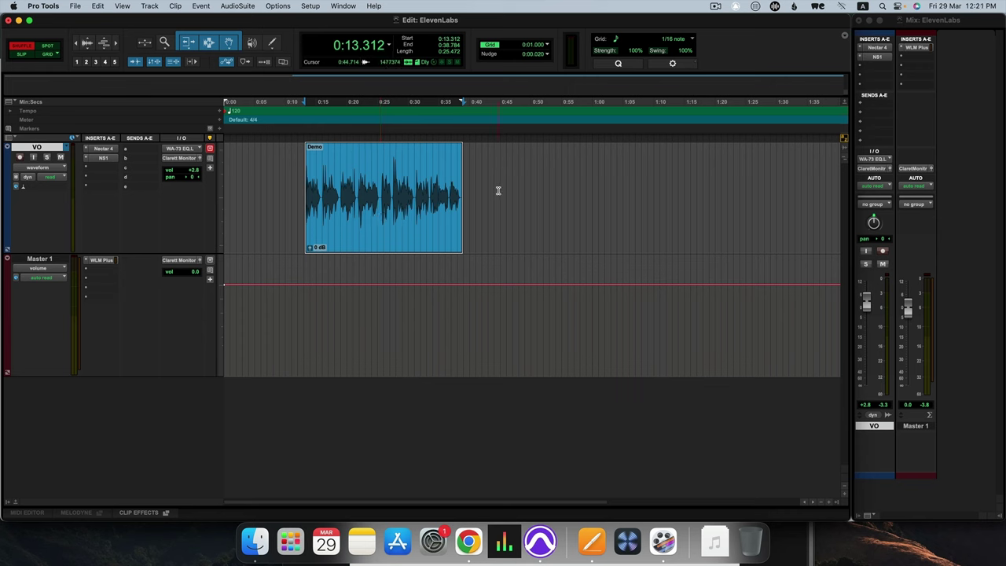
left_click(253, 543)
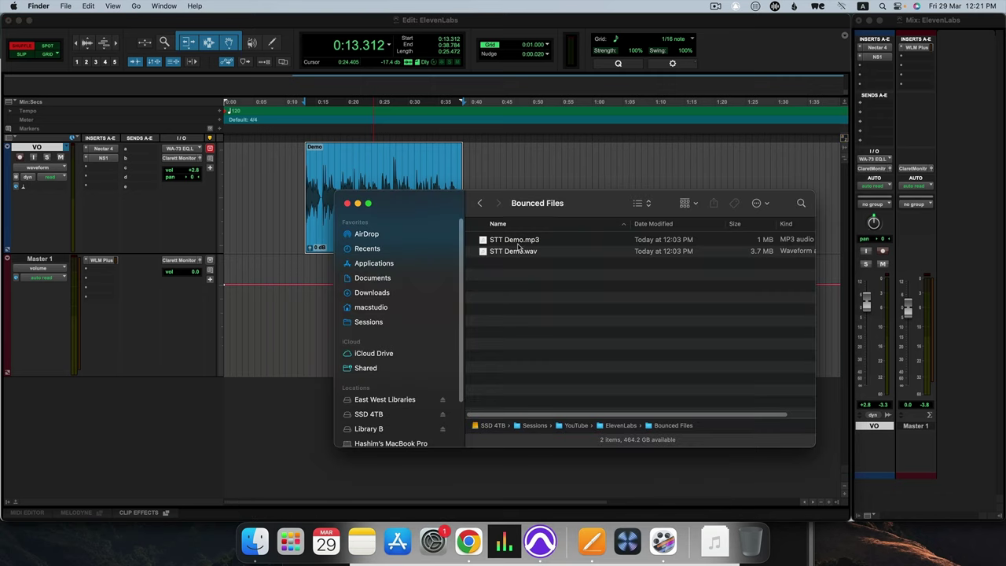
left_click(470, 543)
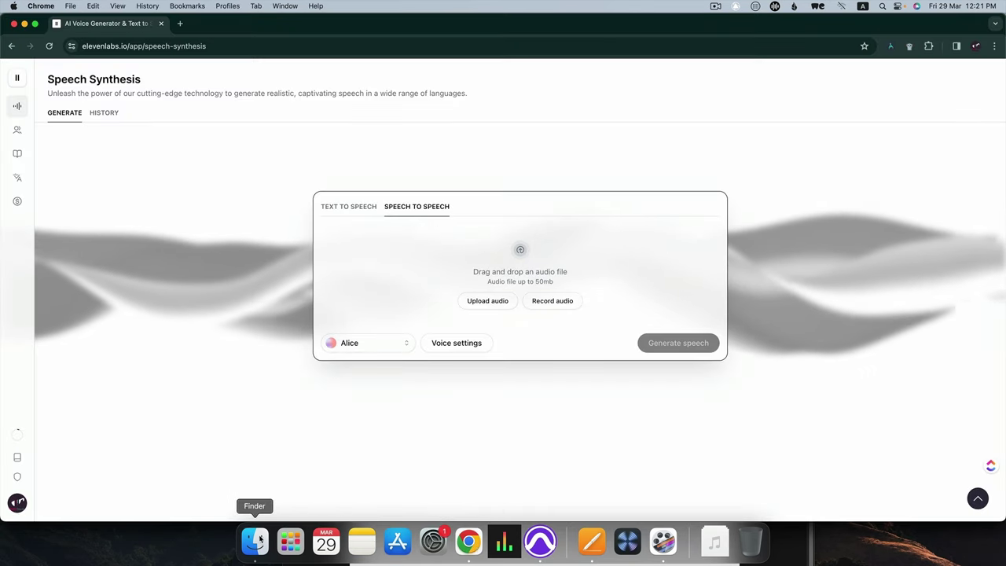
left_click(260, 539)
left_click_drag(516, 242, 412, 291)
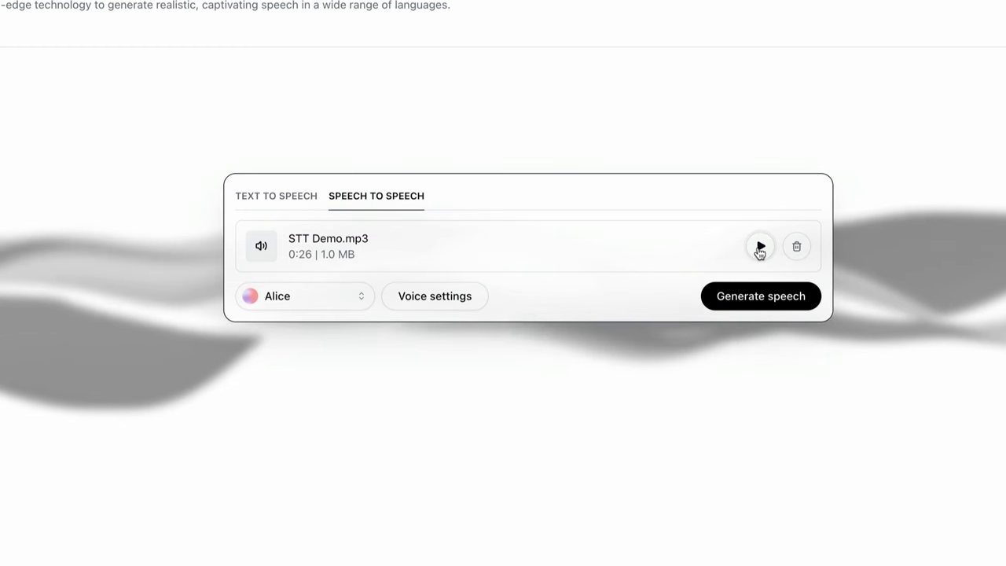
left_click(760, 246)
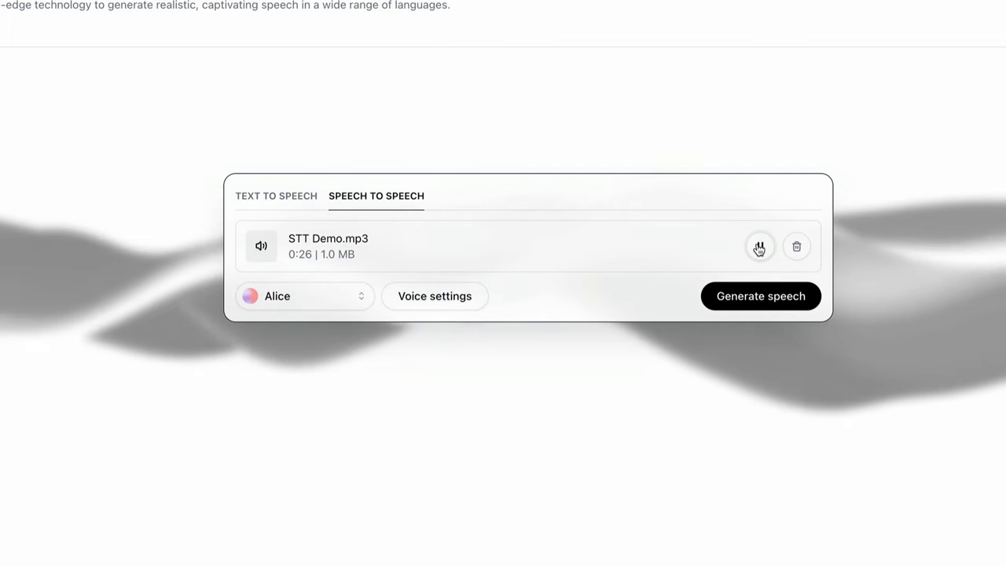
Generate a speech-to-speech version of the uploaded audio with the Brian voice and the Eleven Multilingual v2 model
left_click(306, 295)
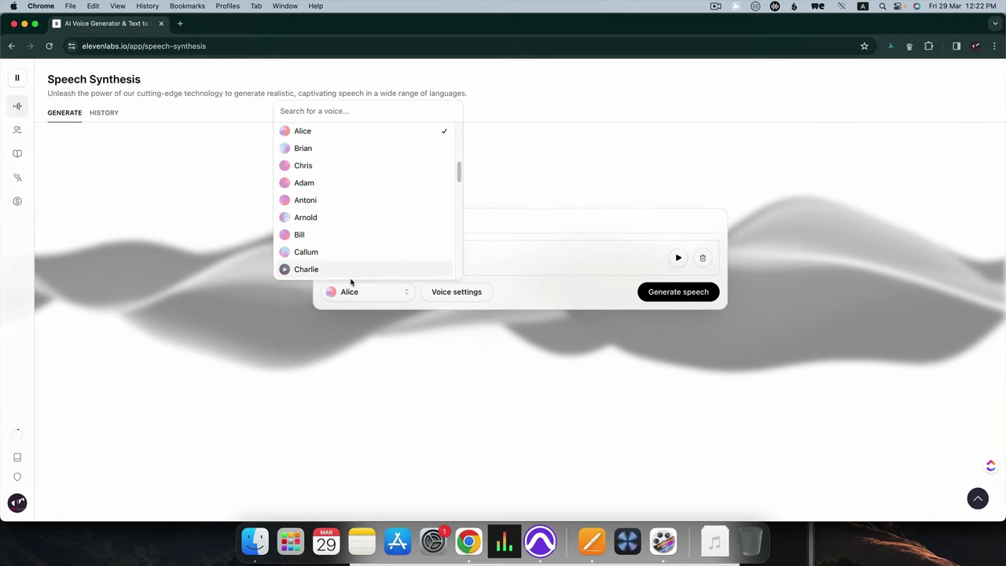
left_click(340, 149)
left_click(456, 291)
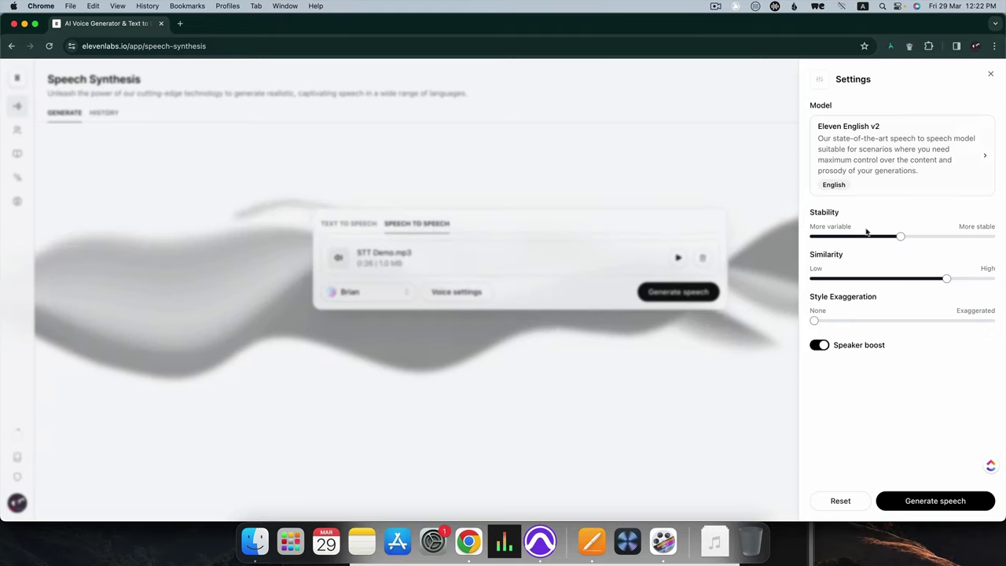
left_click(874, 173)
left_click(860, 240)
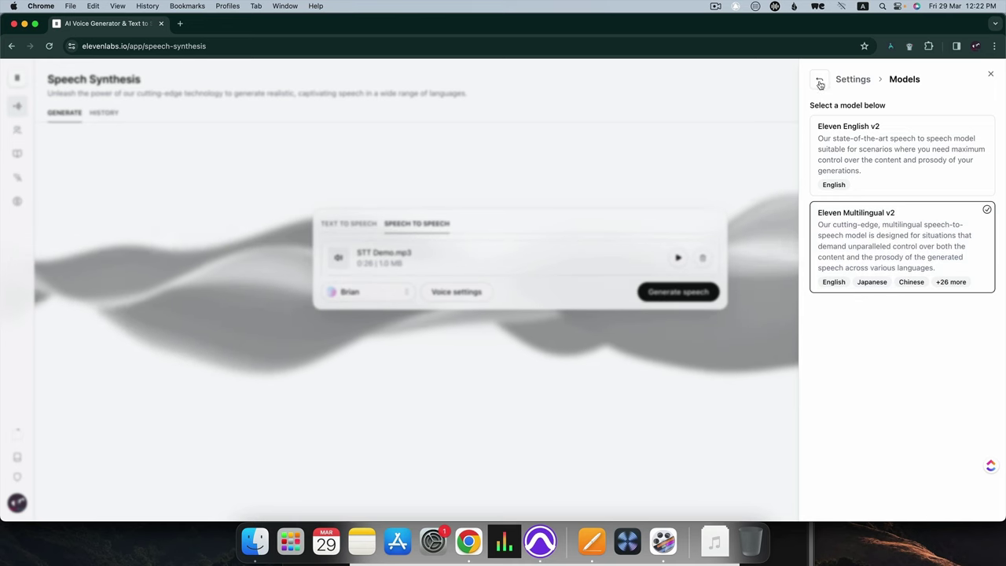
left_click(888, 236)
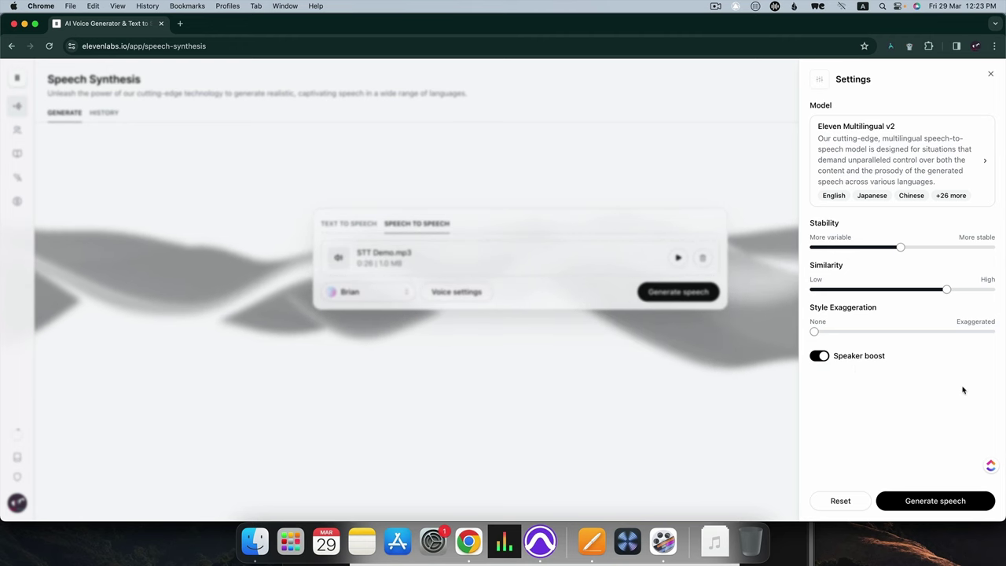
left_click(928, 502)
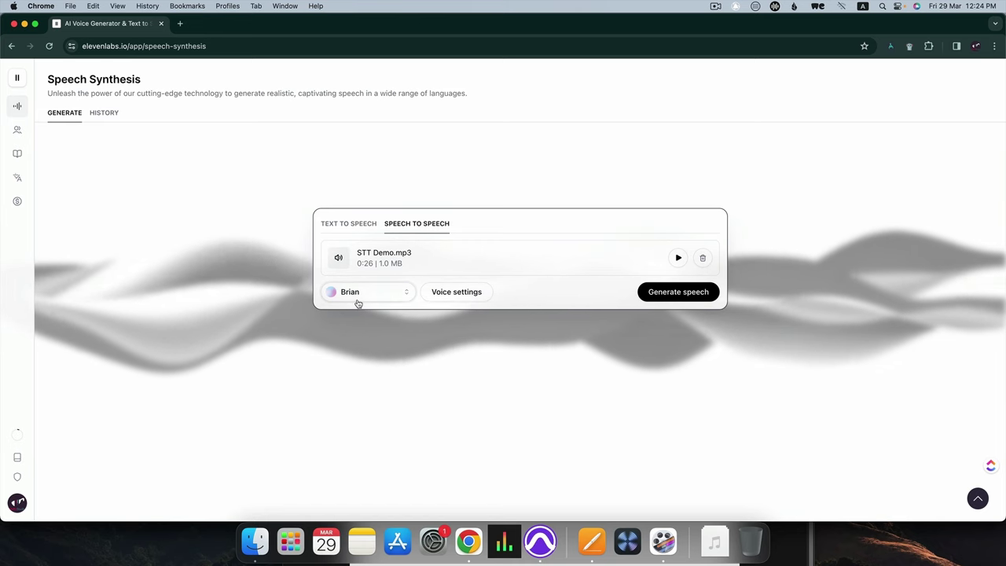
Generate another speech-to-speech version of STT Demo.mp3 with the Alice voice and the Eleven Multilingual v2 model
left_click(348, 223)
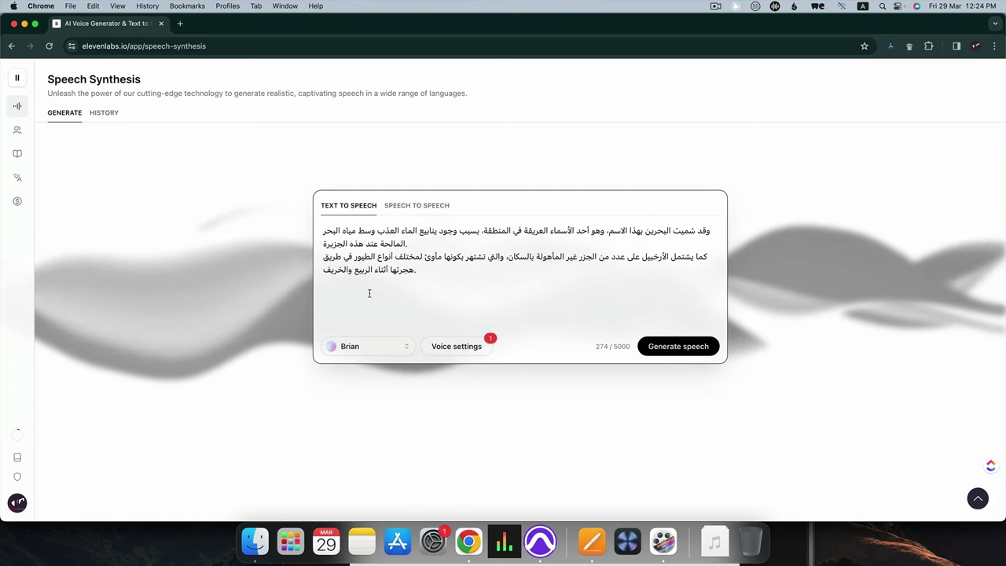
left_click(417, 205)
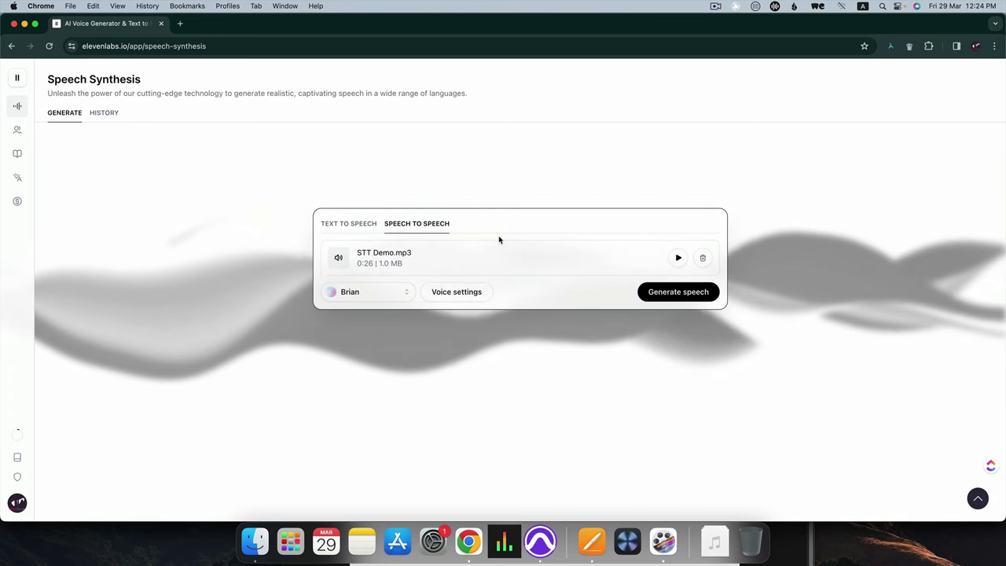
left_click(369, 291)
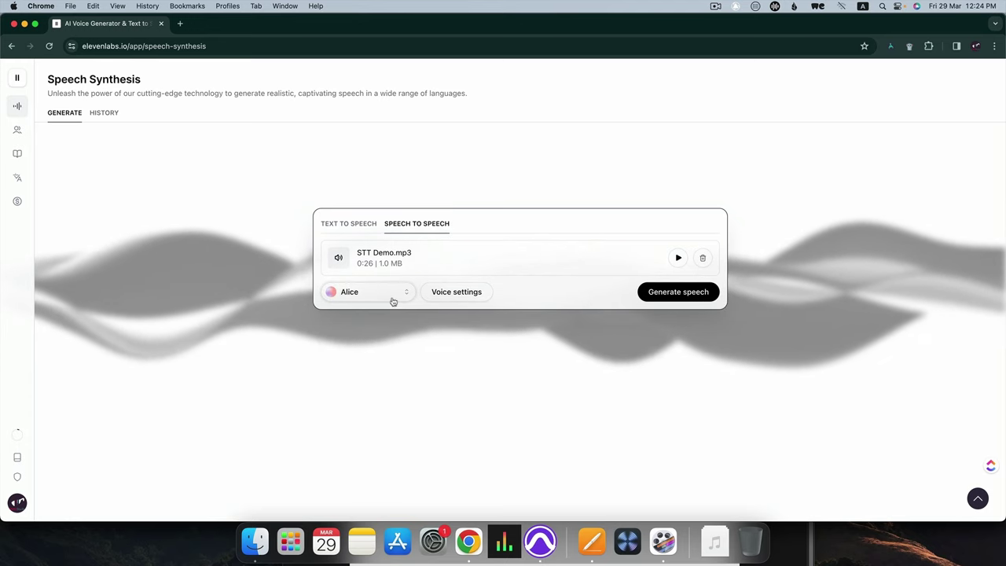
left_click(459, 292)
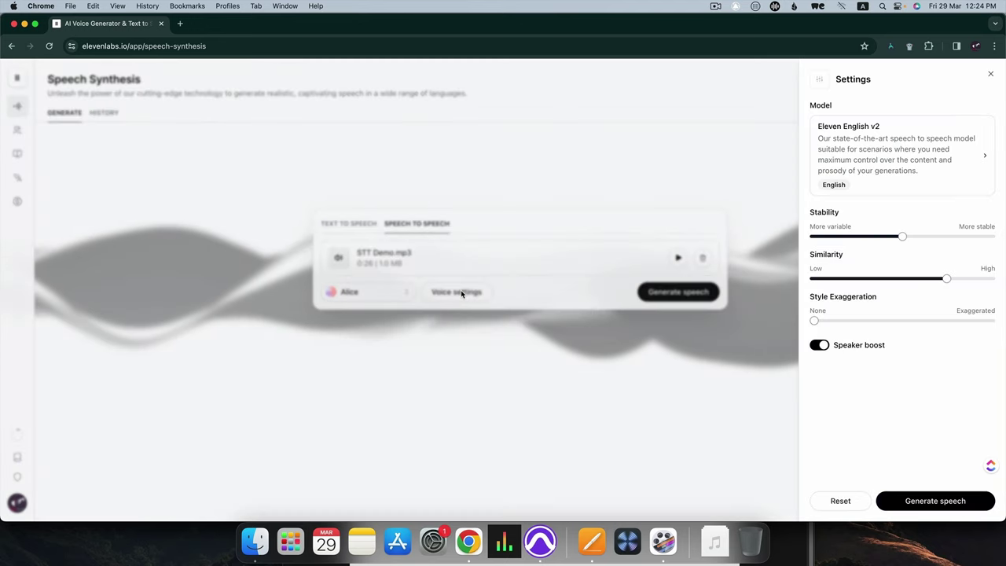
left_click(856, 148)
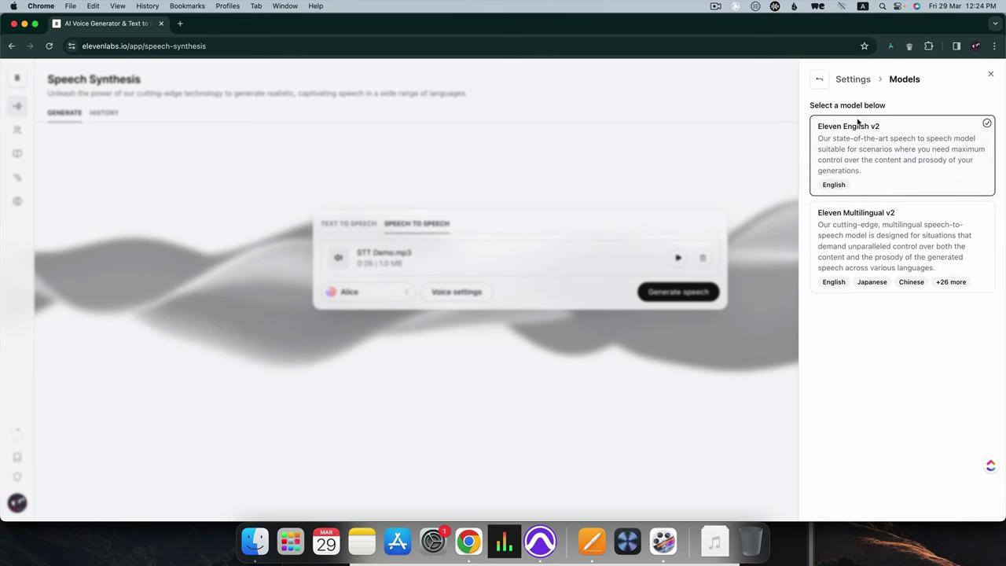
left_click(873, 235)
left_click(525, 320)
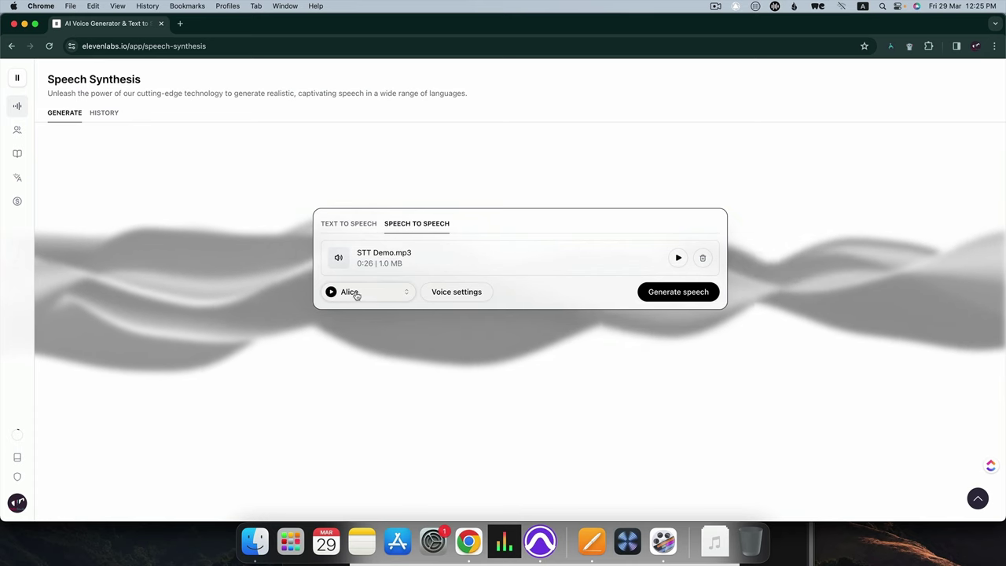
left_click(678, 292)
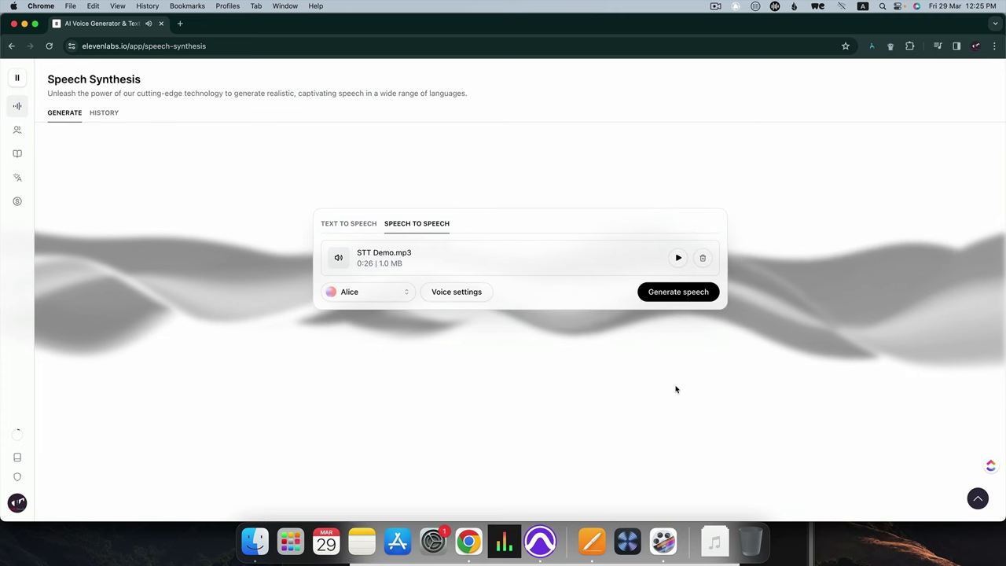
Copy the transcript of the newest Alice speech-to-speech entry from the generation history and paste it into the Pages document
left_click(977, 500)
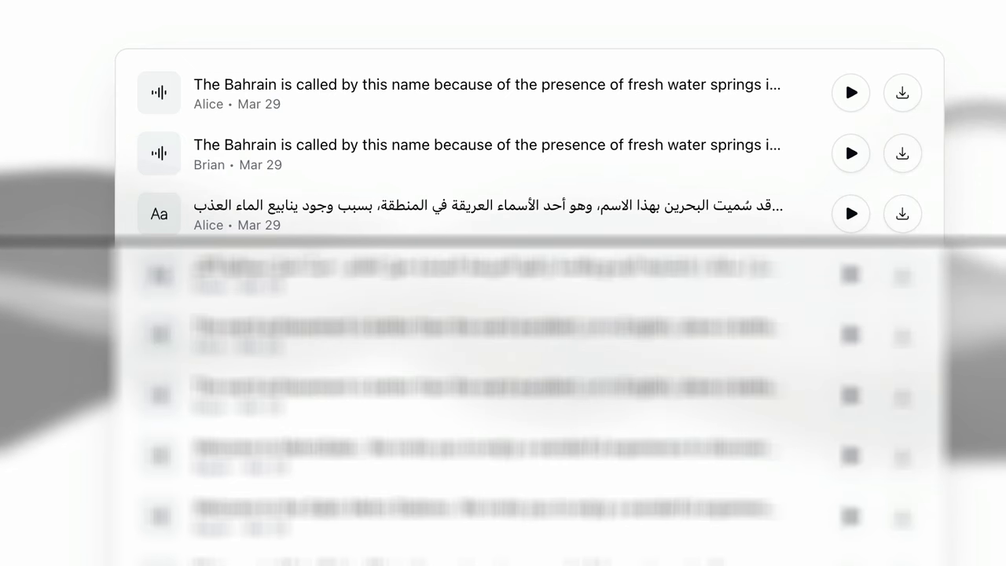
mouse_move(344, 71)
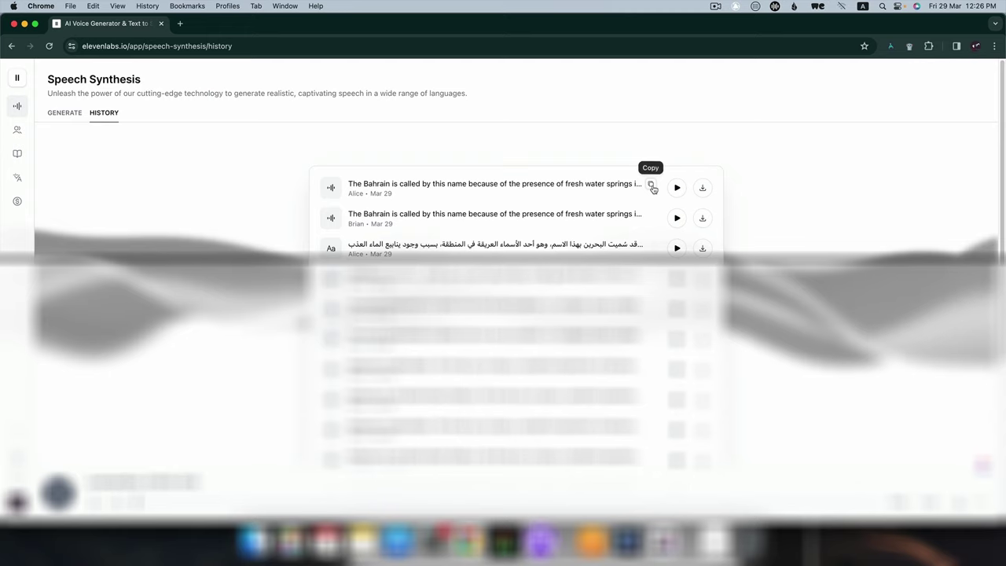
left_click(798, 85)
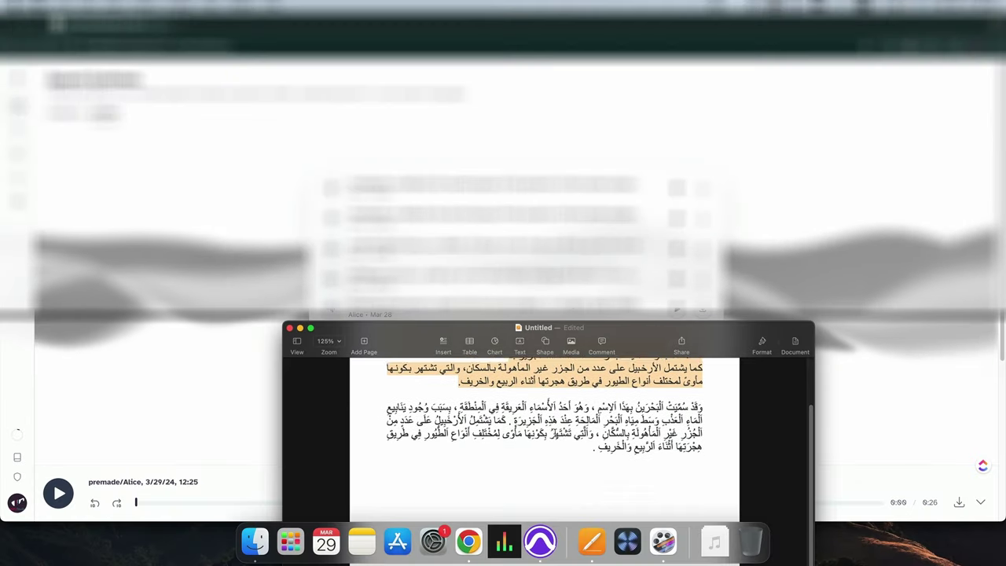
key("BackSpace")
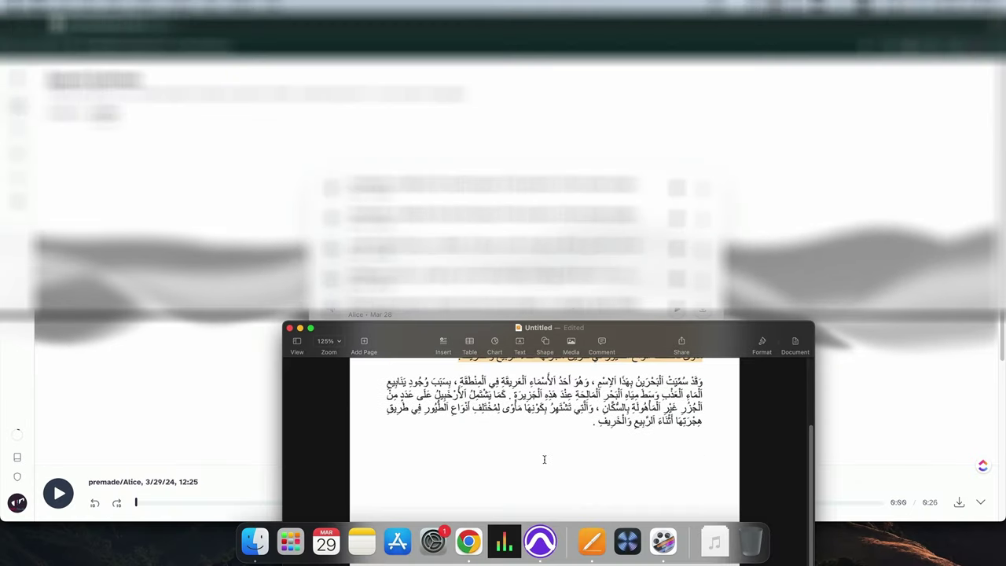
key("super+v")
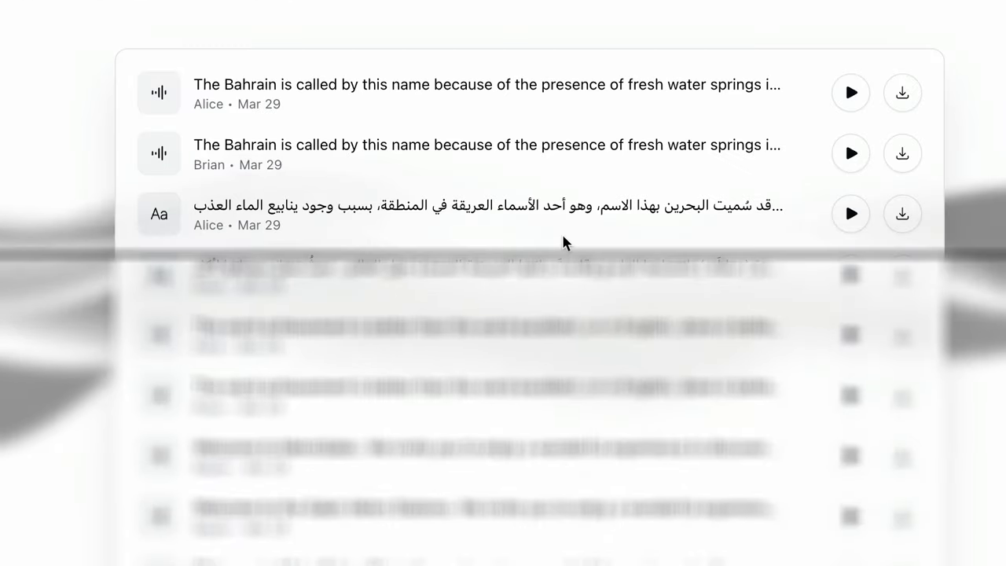
Play the Alice text-to-speech entry and the Alice speech-to-speech entry in the history to compare them
mouse_move(530, 217)
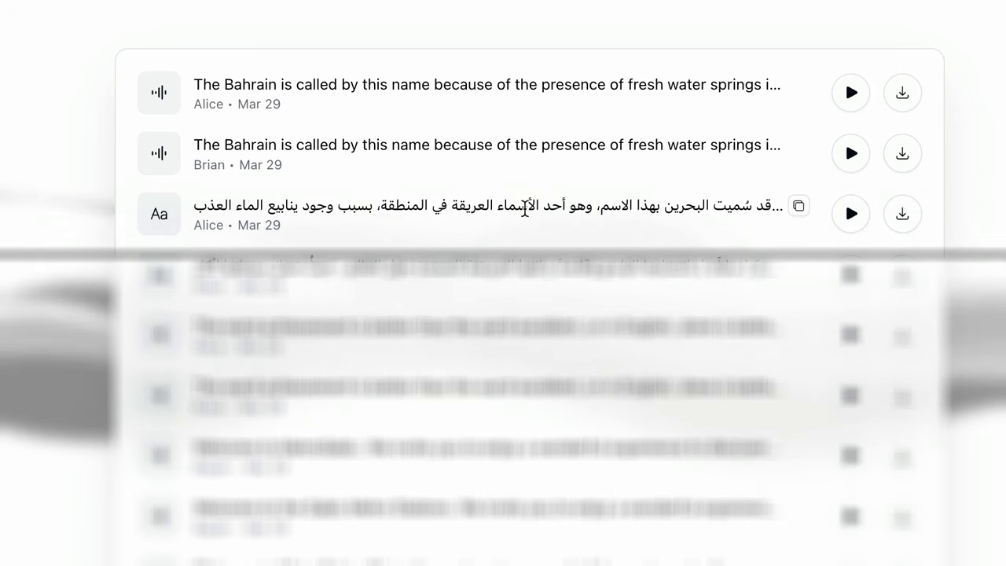
left_click(852, 215)
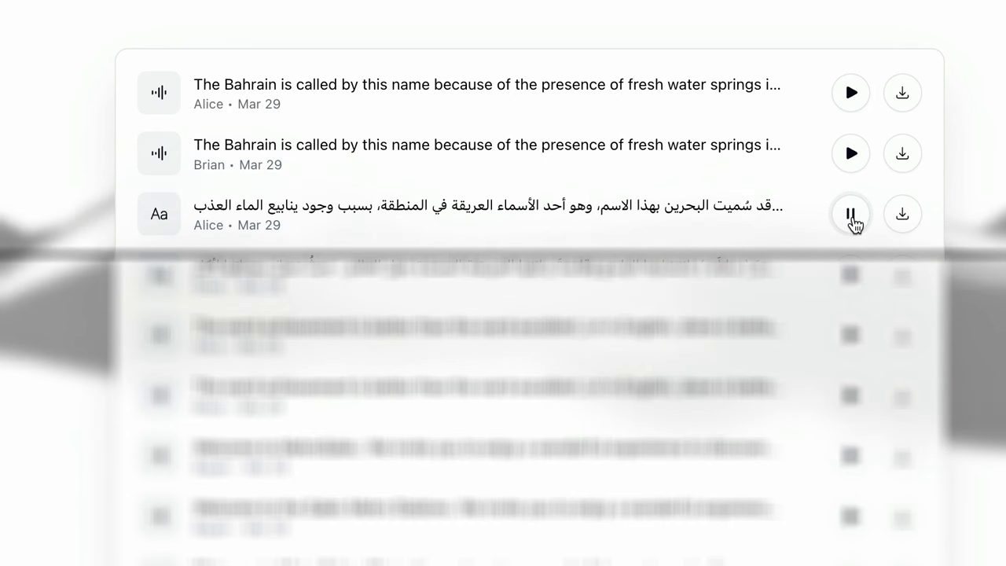
left_click(851, 215)
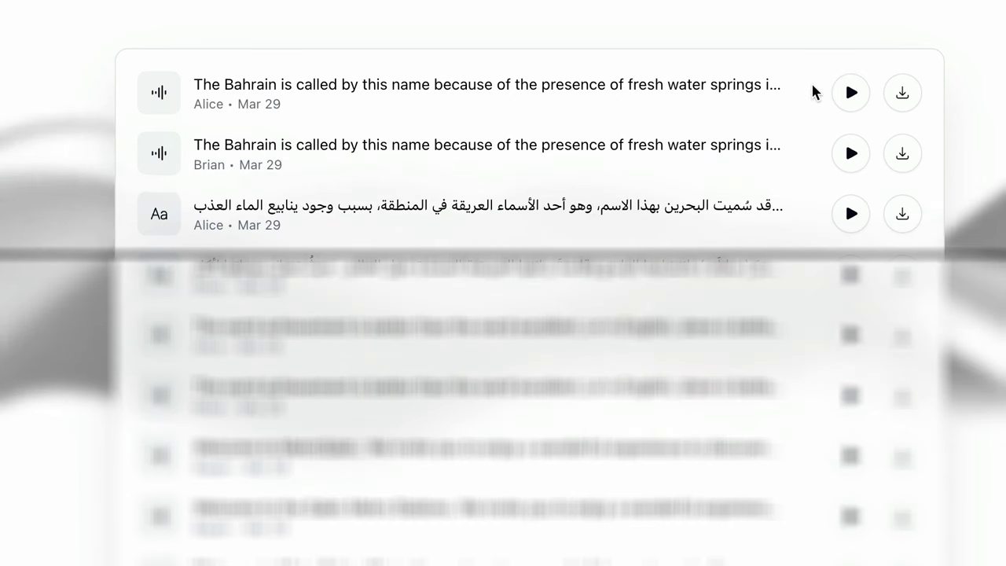
left_click(852, 94)
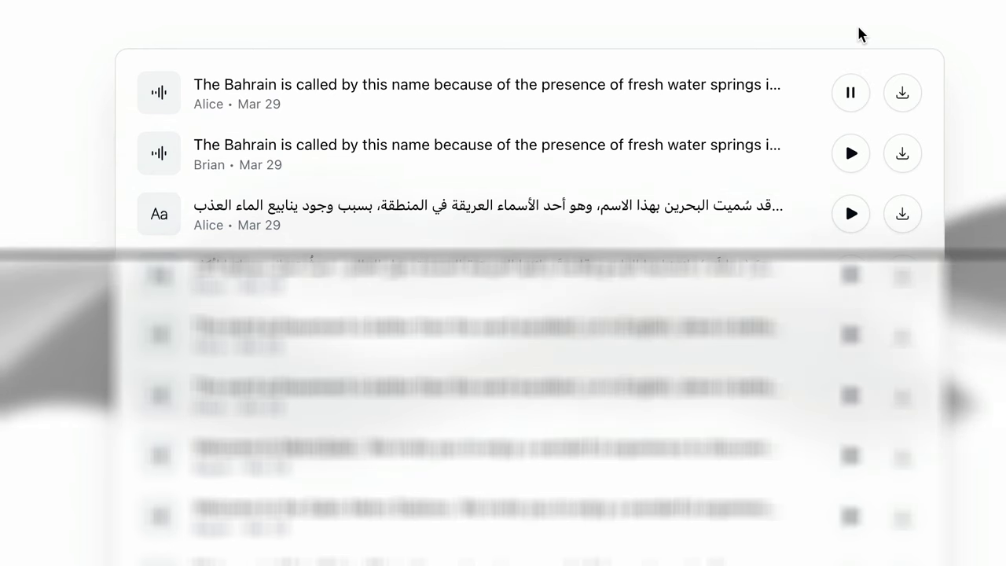